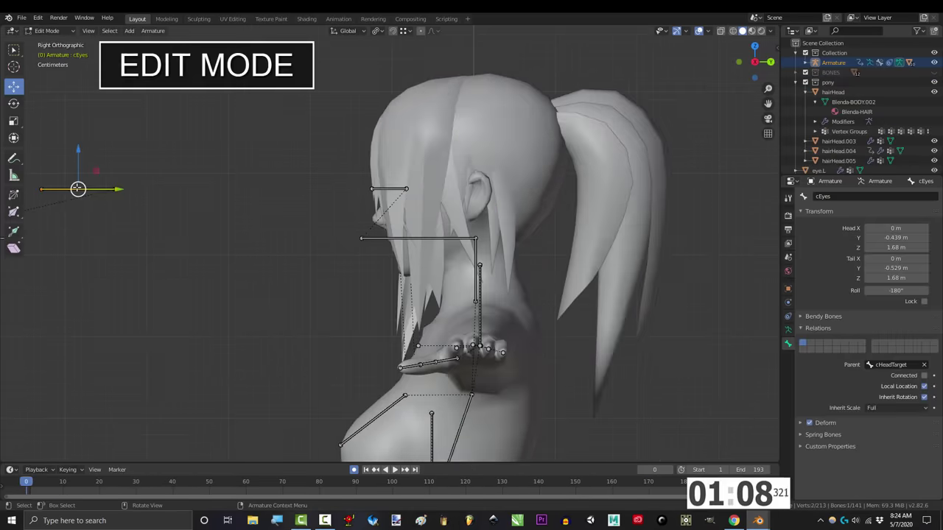
# Step: Duplicate a bone to start a new bone chain down a hair strand
pyautogui.hotkey('shift', 'd')
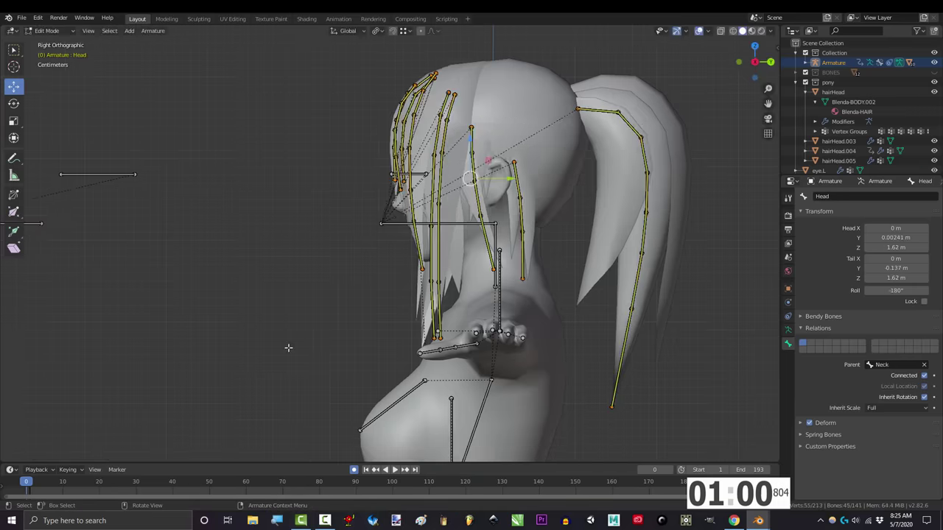
pyautogui.moveTo(288, 347); pyautogui.dragTo(391, 369, button='middle')
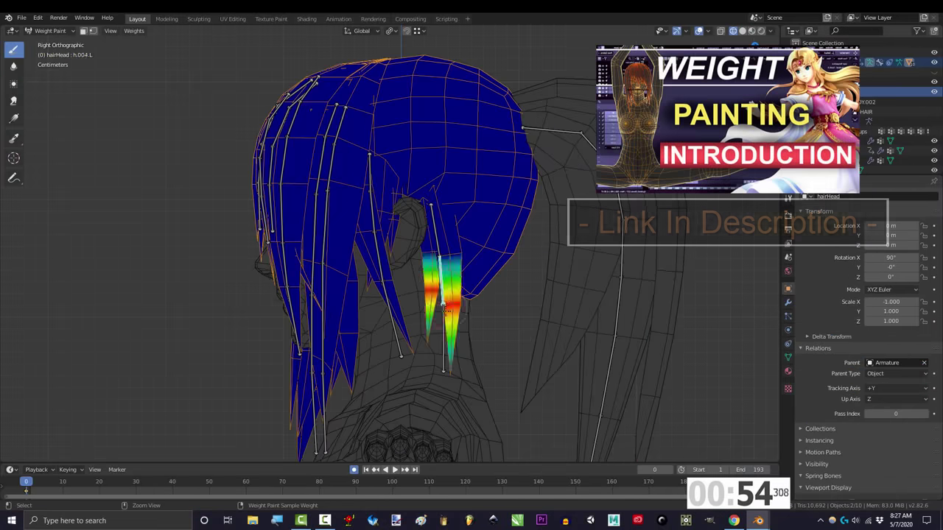
# Step: Check another hair bone's weights, then separate the connected hair strand in Edit Mode
pyautogui.keyDown('ctrl'); pyautogui.click(374, 213); pyautogui.keyUp('ctrl')
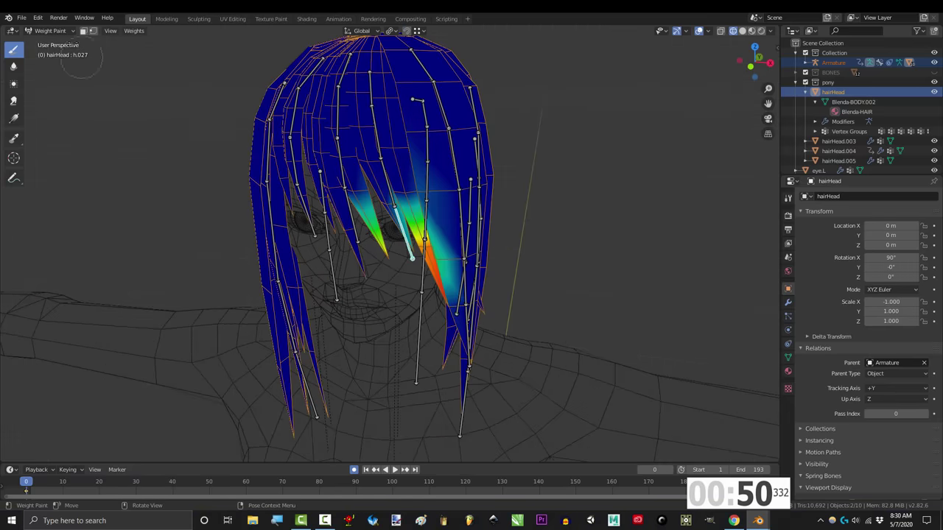
pyautogui.click(56, 41)
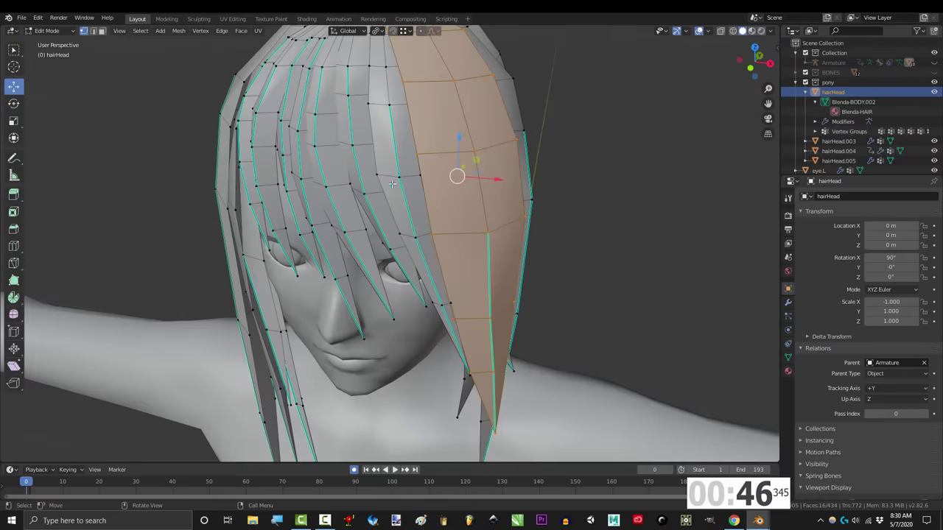
pyautogui.press('l')
pyautogui.rightClick(393, 186)
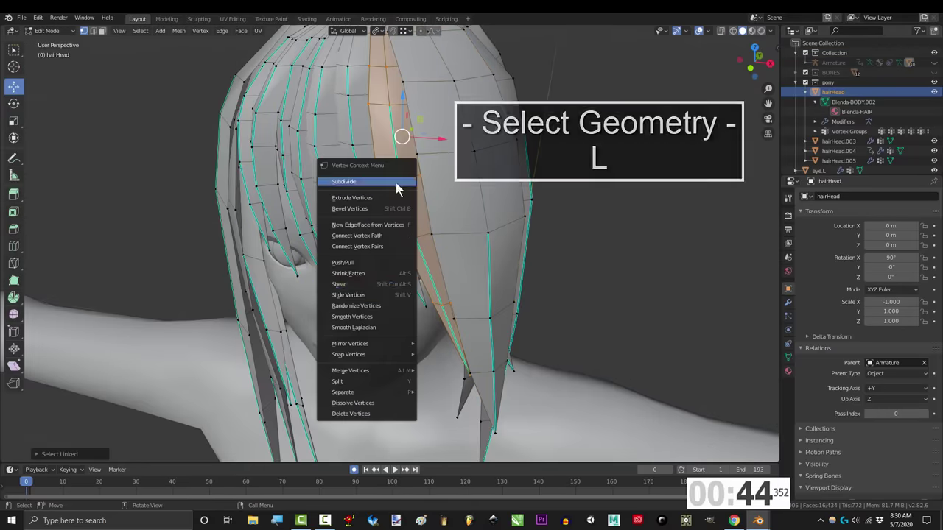
pyautogui.moveTo(361, 392)
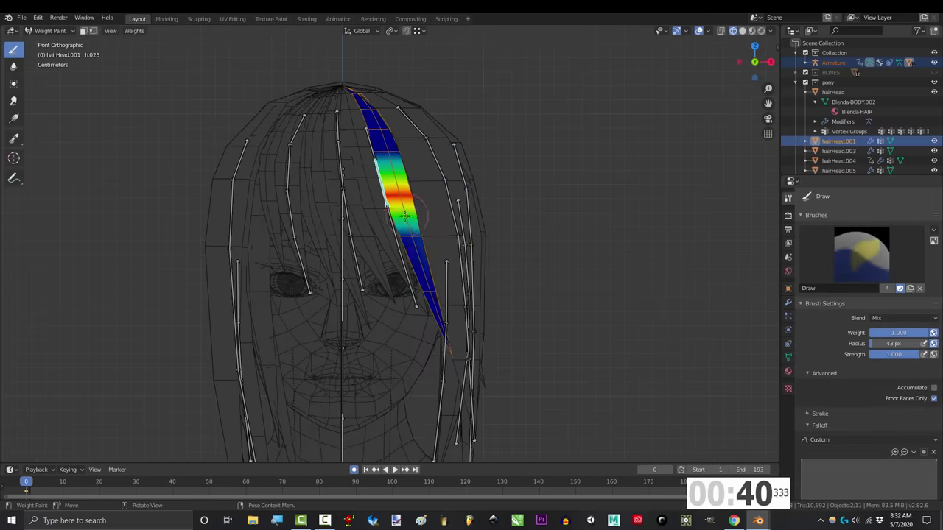
# Step: Join the separated strand back into hairHead and download wiggle_bones1_5_b16.py
pyautogui.click(50, 42)
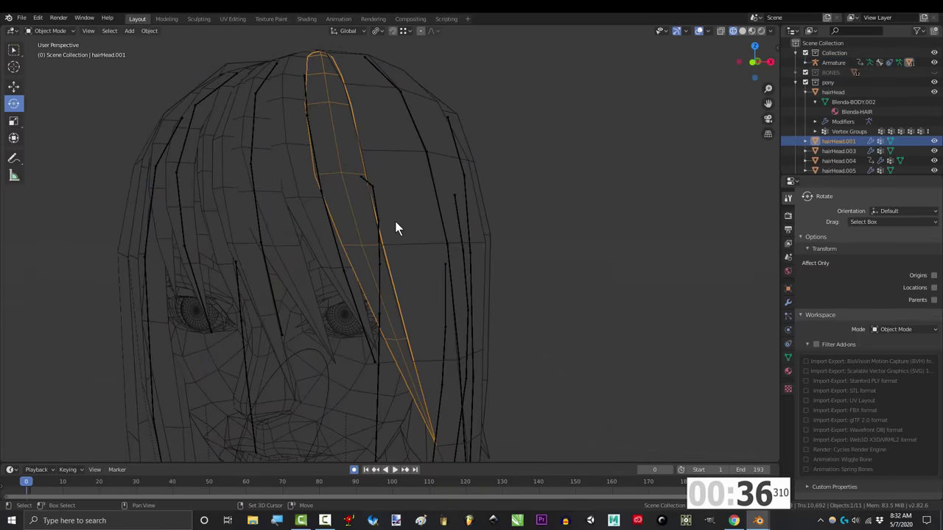
pyautogui.keyDown('shift'); pyautogui.click(395, 221); pyautogui.keyUp('shift')
pyautogui.rightClick(391, 234)
pyautogui.click(385, 259)
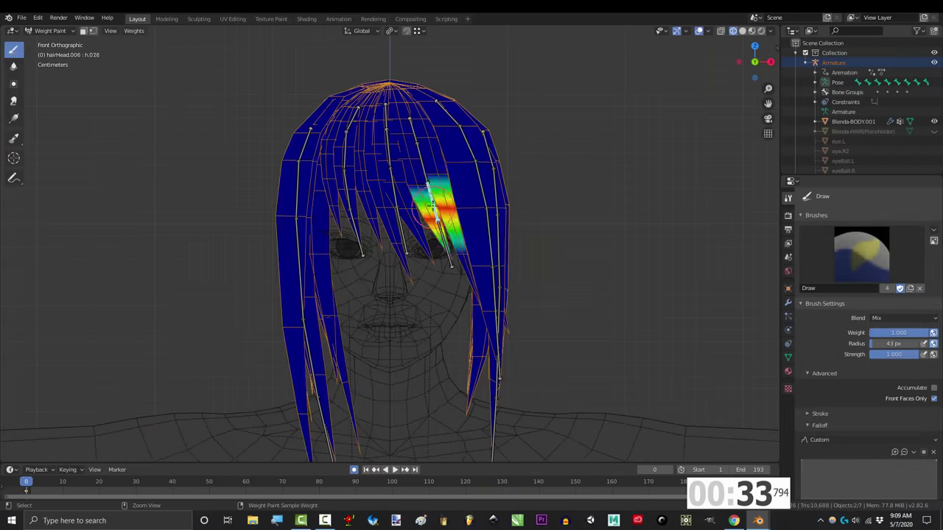
pyautogui.keyDown('ctrl'); pyautogui.click(494, 271); pyautogui.keyUp('ctrl')
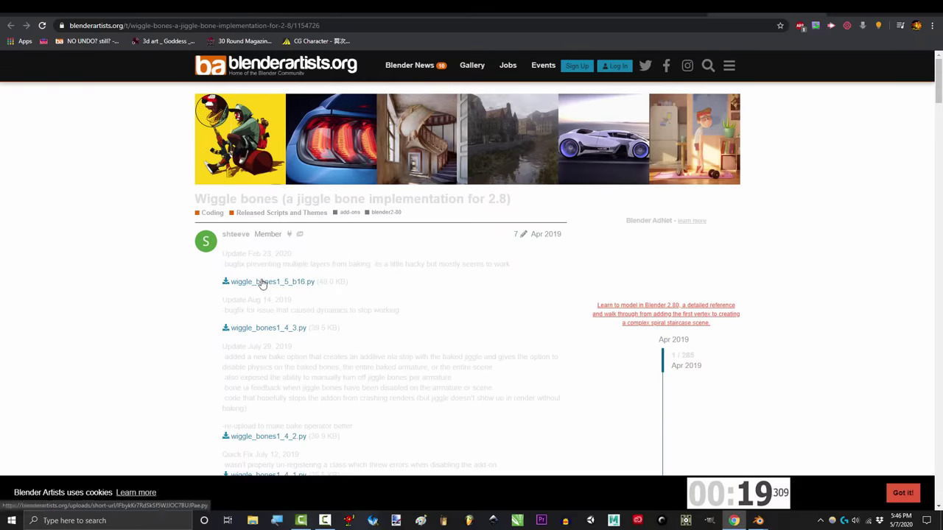
pyautogui.click(273, 283)
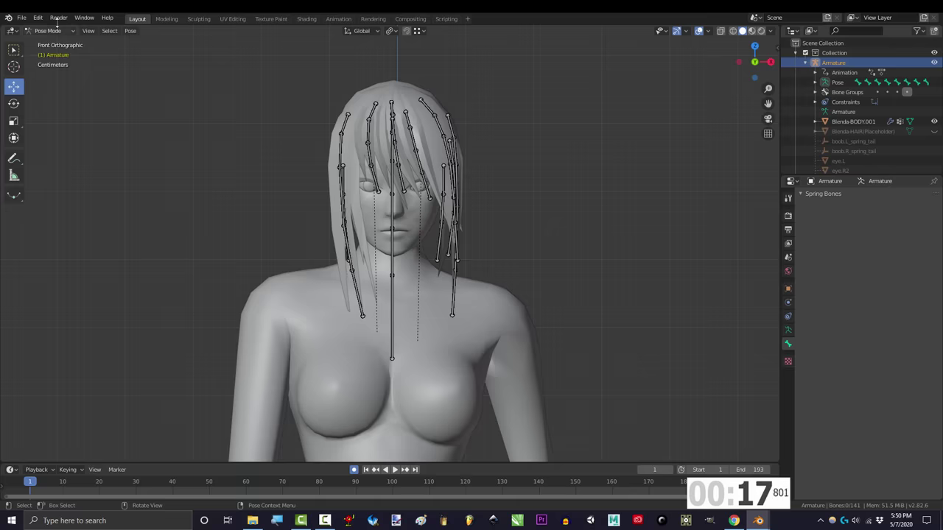
# Step: Install the Wiggle Bone add-on from wiggle_bones1_5_b16.py through Preferences > Add-ons
pyautogui.click(38, 18)
pyautogui.click(74, 159)
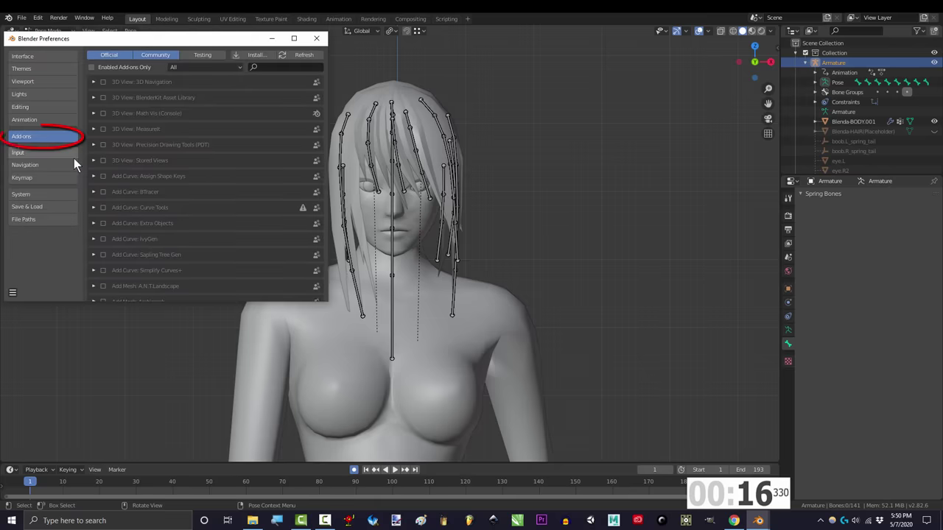
pyautogui.click(256, 54)
pyautogui.doubleClick(375, 176)
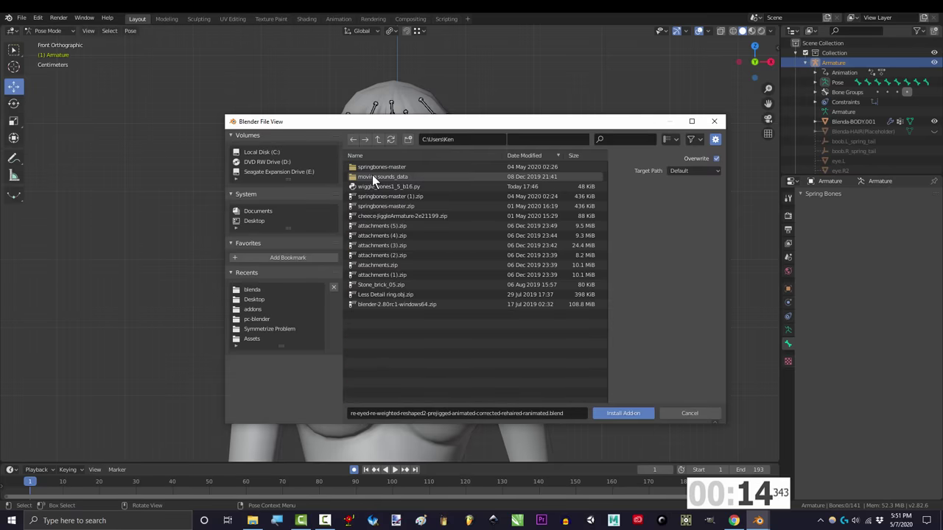
pyautogui.click(428, 189)
pyautogui.click(634, 414)
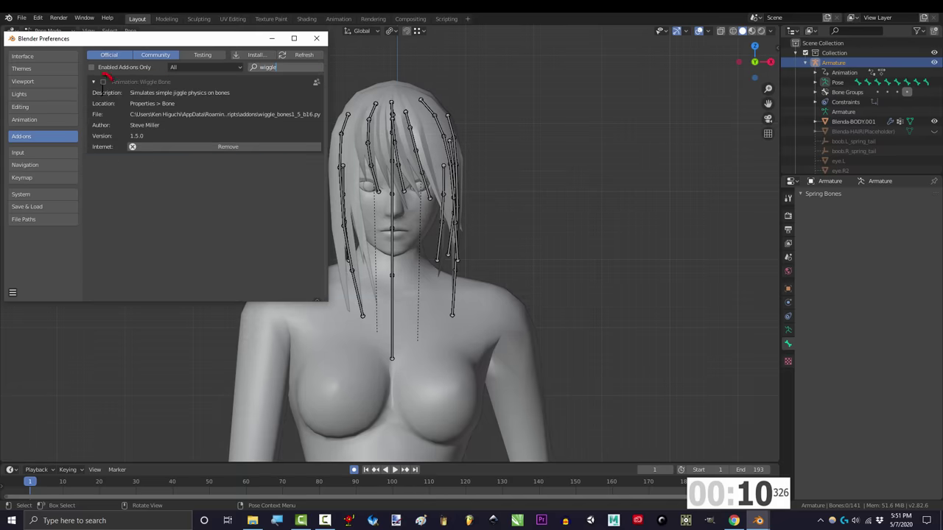
# Step: Box-select all hair bones in right side view, reach the Wiggle Bone settings, and play
pyautogui.click(314, 39)
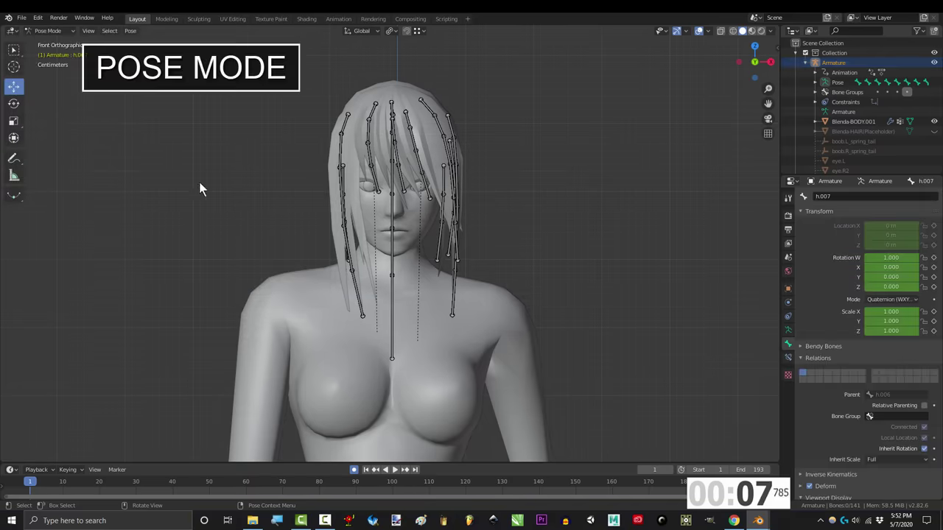
pyautogui.press('KP_3')
pyautogui.moveTo(410, 282); pyautogui.dragTo(541, 373)
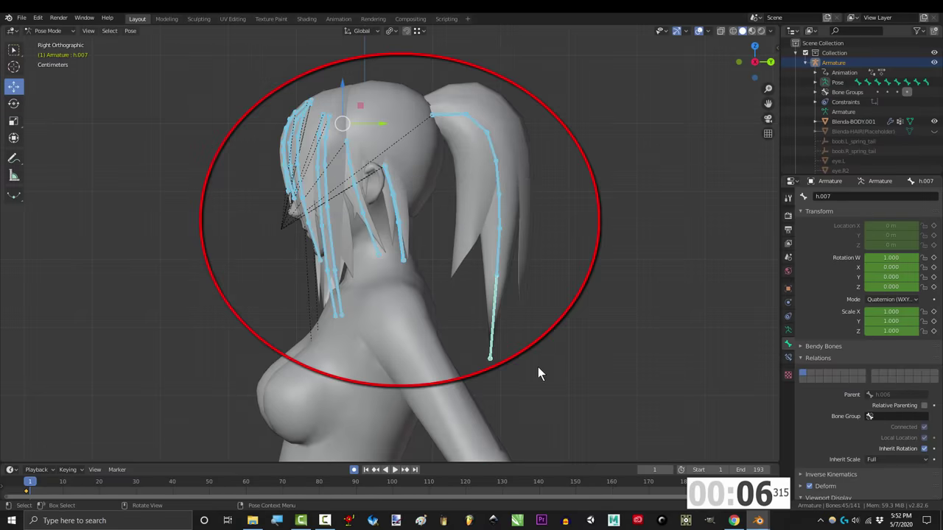
pyautogui.scroll(-3, 840, 308)
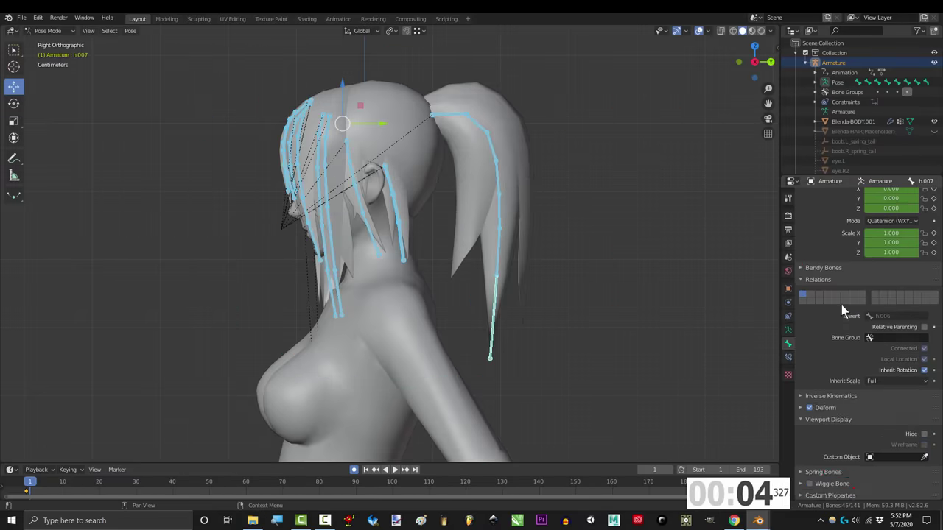
pyautogui.scroll(-5, 820, 482)
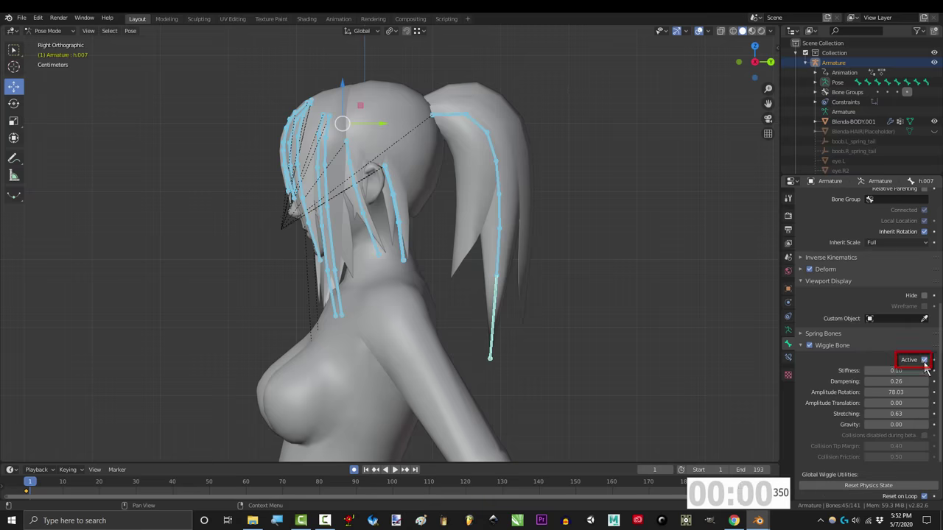
pyautogui.press('space')
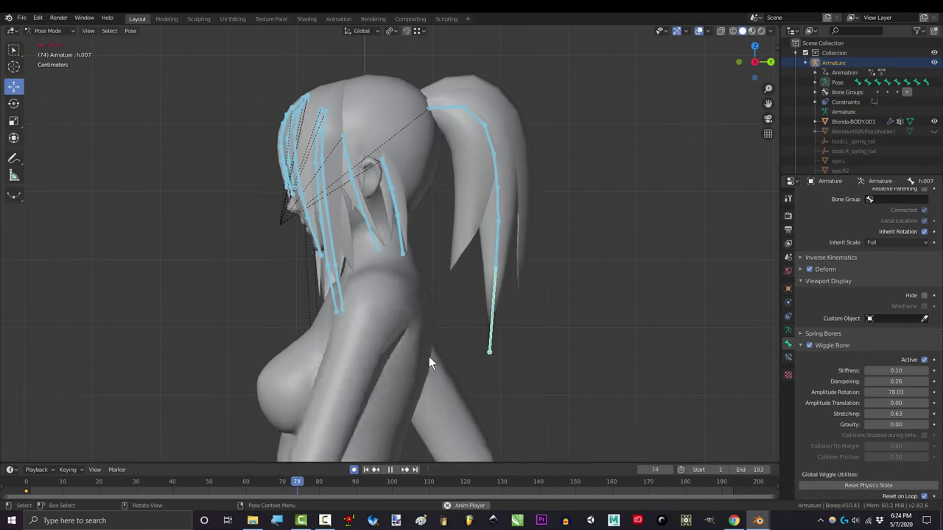
# Step: Orbit the view slightly while the hair bones jiggle during playback
pyautogui.moveTo(420, 355); pyautogui.dragTo(524, 370, button='middle')
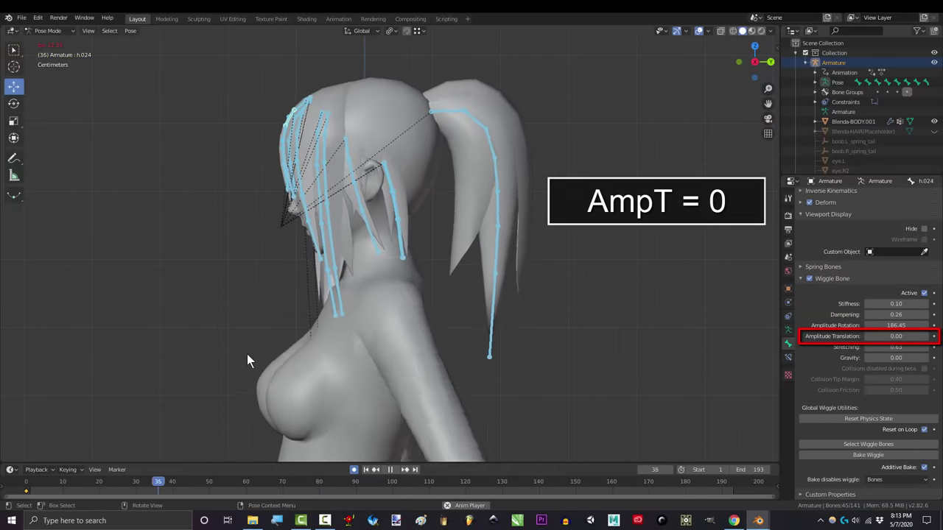
# Step: Adjust the hair's Amplitude Translation and drag Gravity negative to about -0.15
pyautogui.moveTo(888, 336); pyautogui.dragTo(923, 336)
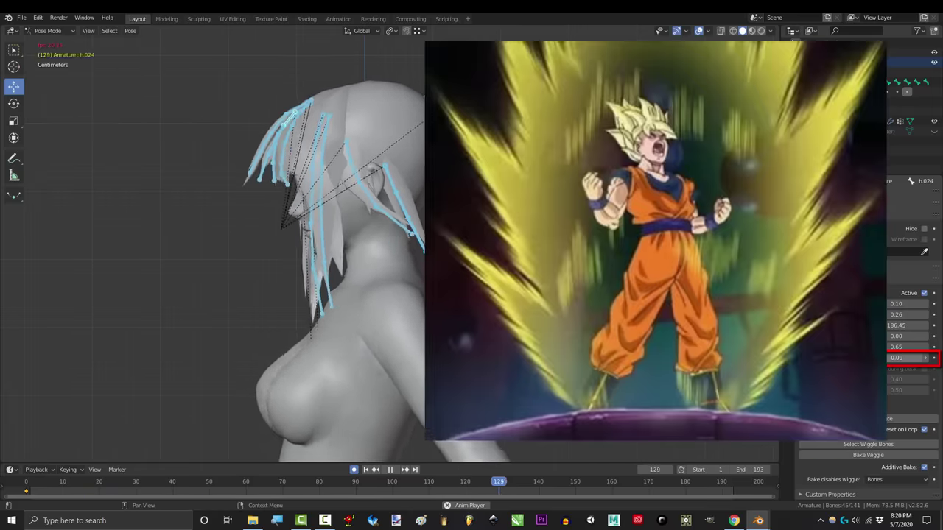
pyautogui.moveTo(895, 357); pyautogui.dragTo(918, 357)
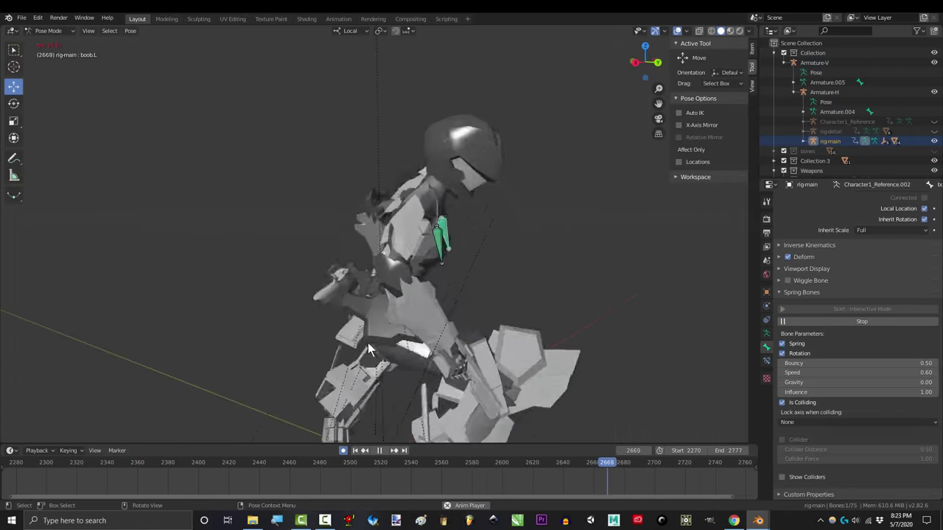
# Step: Box-select the hair bone chains, raise Stretching, and rotate and orbit to inspect the rig
pyautogui.moveTo(215, 73)
pyautogui.mouseDown()
pyautogui.moveTo(451, 293)
pyautogui.moveTo(600, 385)
pyautogui.mouseUp()
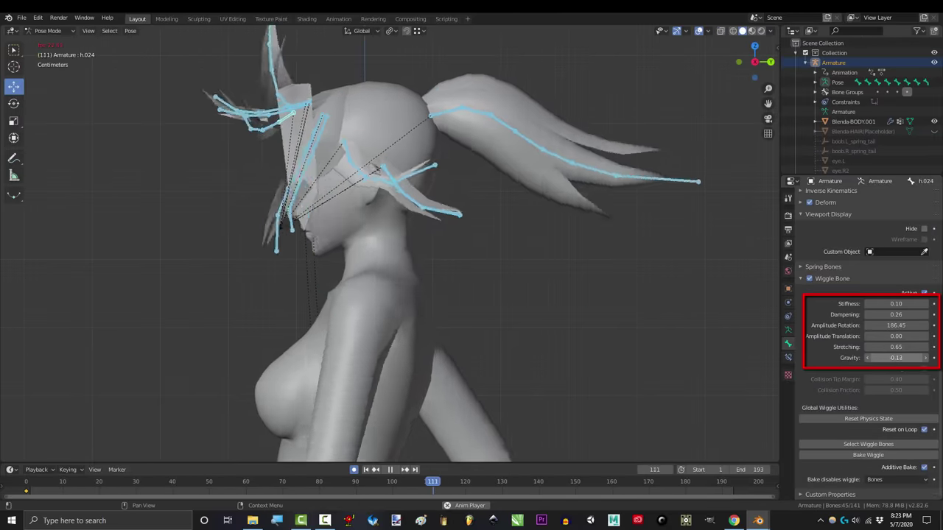
pyautogui.moveTo(896, 357); pyautogui.dragTo(929, 347)
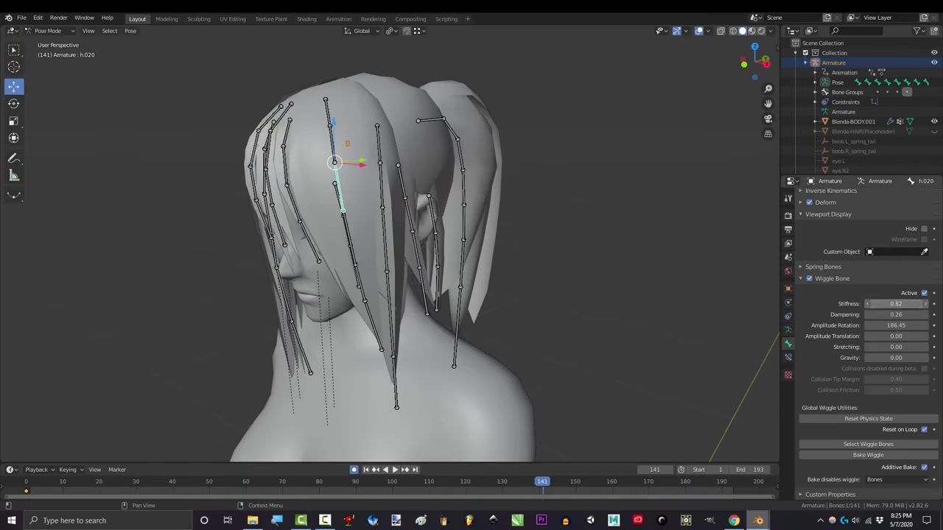
pyautogui.moveTo(457, 254); pyautogui.dragTo(492, 256, button='middle')
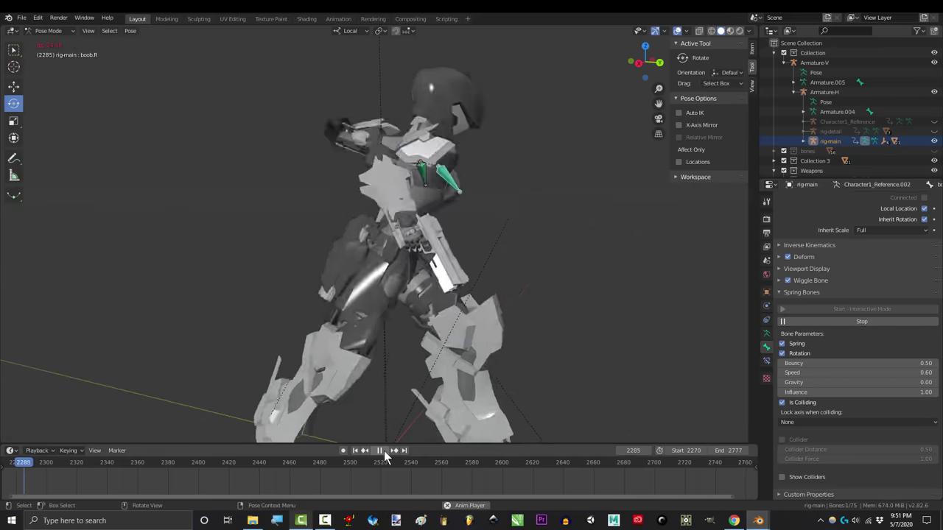
pyautogui.click(384, 451)
pyautogui.moveTo(401, 184); pyautogui.dragTo(432, 190, button='middle')
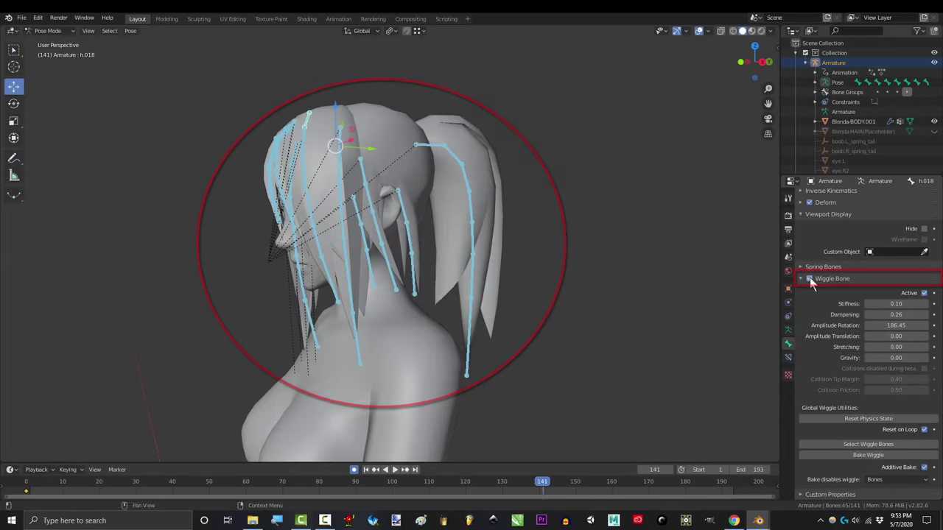
# Step: Enable Wiggle Bone on the hair bones and keyframe the root bone with LocRotScale
pyautogui.click(810, 279)
pyautogui.press('space')
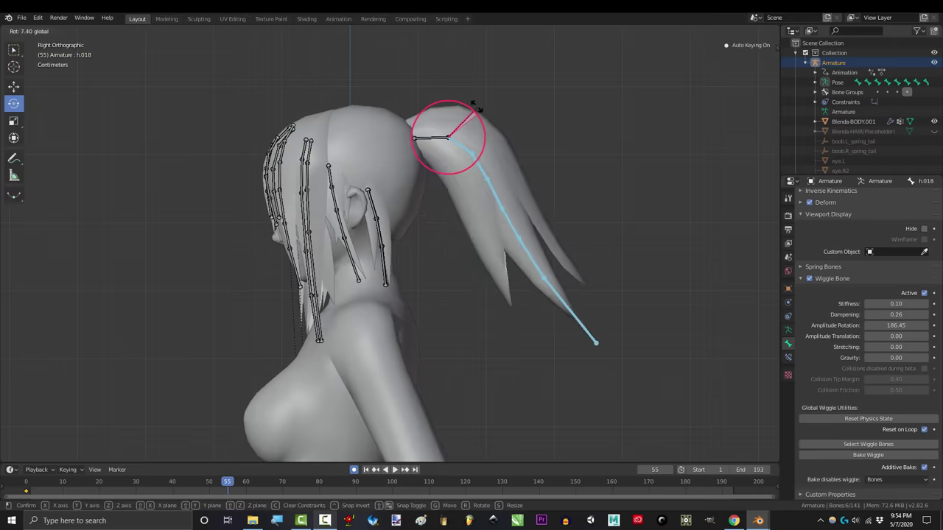
pyautogui.press('i')
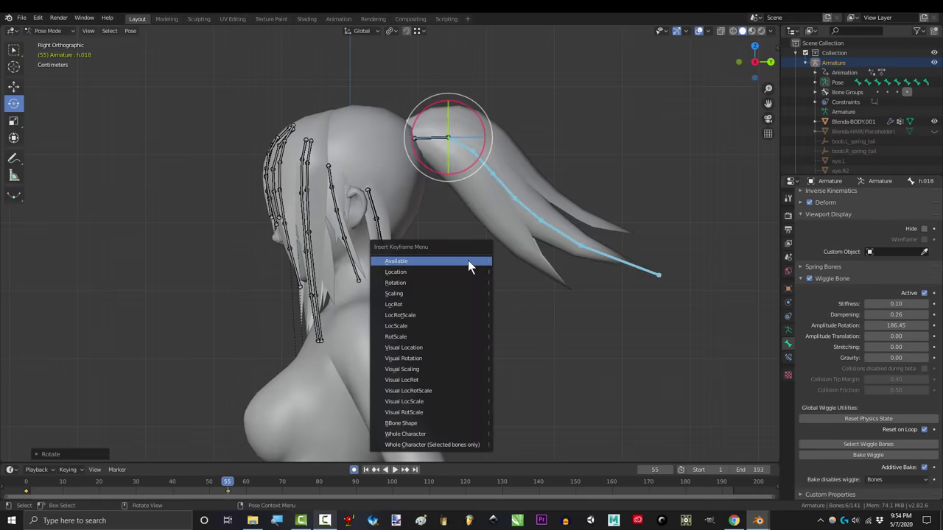
pyautogui.click(452, 315)
# Step: At frame 74 rotate the ponytail root bone about -20°, then play from frame 1
pyautogui.moveTo(242, 483); pyautogui.dragTo(297, 481)
pyautogui.moveTo(486, 149); pyautogui.dragTo(492, 123)
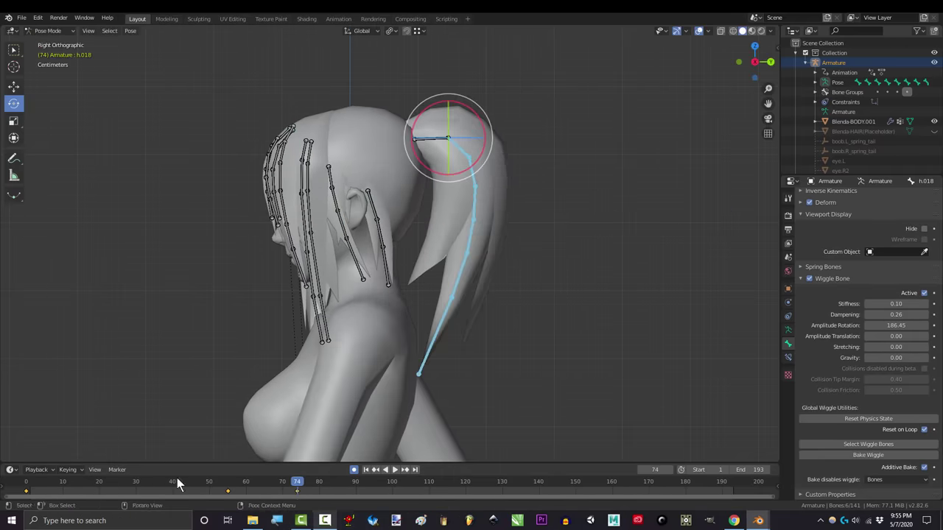
pyautogui.click(30, 483)
pyautogui.press('space')
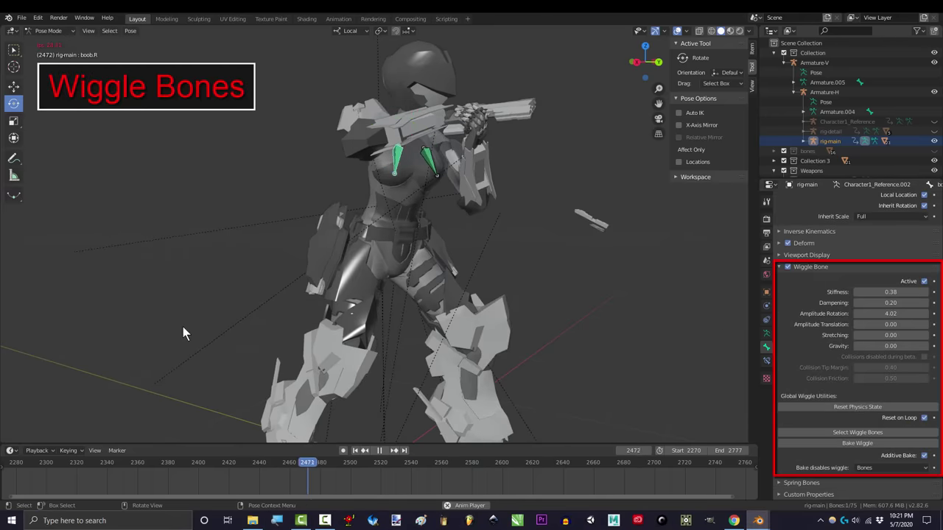
# Step: Stop and restart playback to review the chest jiggle, then go to the File menu to export
pyautogui.press('space')
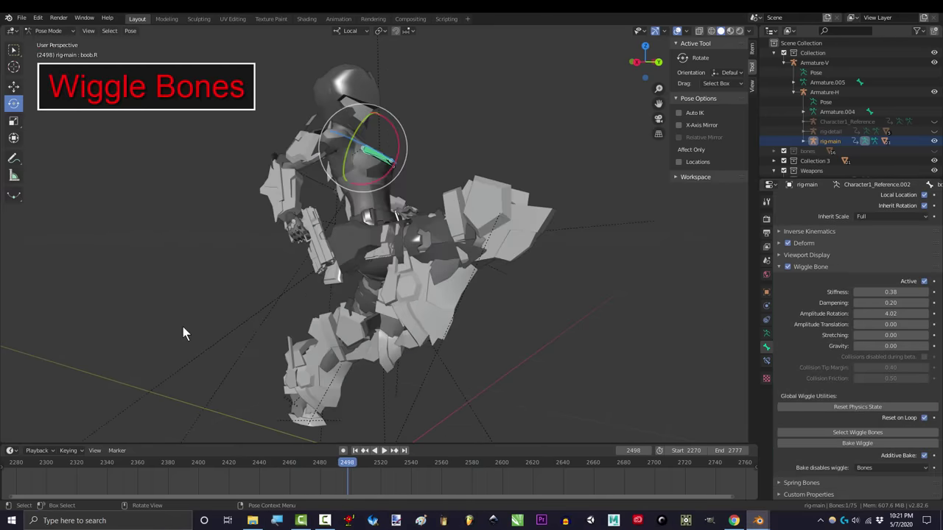
pyautogui.press('space')
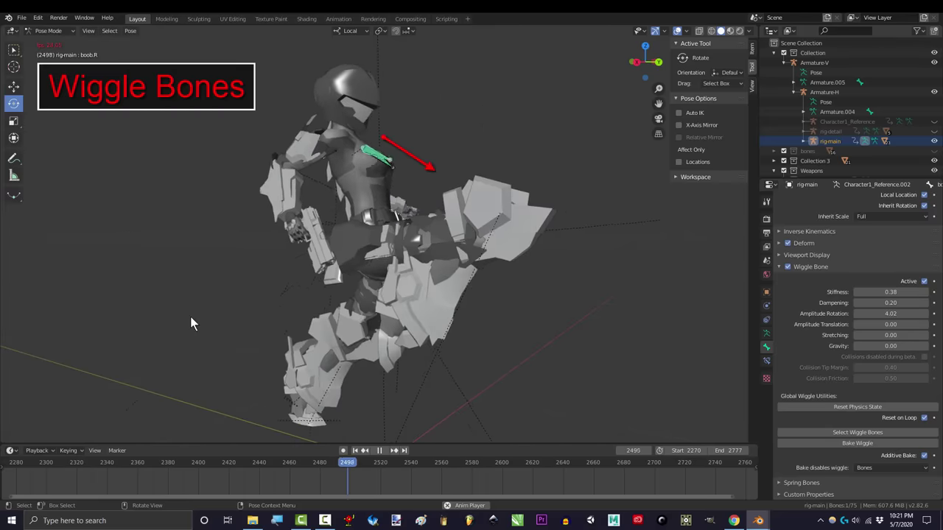
pyautogui.press('space')
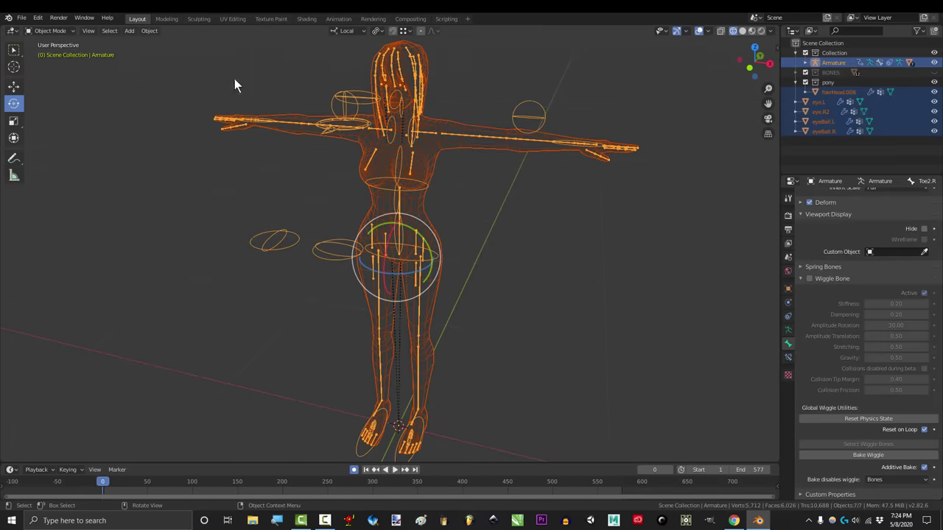
pyautogui.click(22, 18)
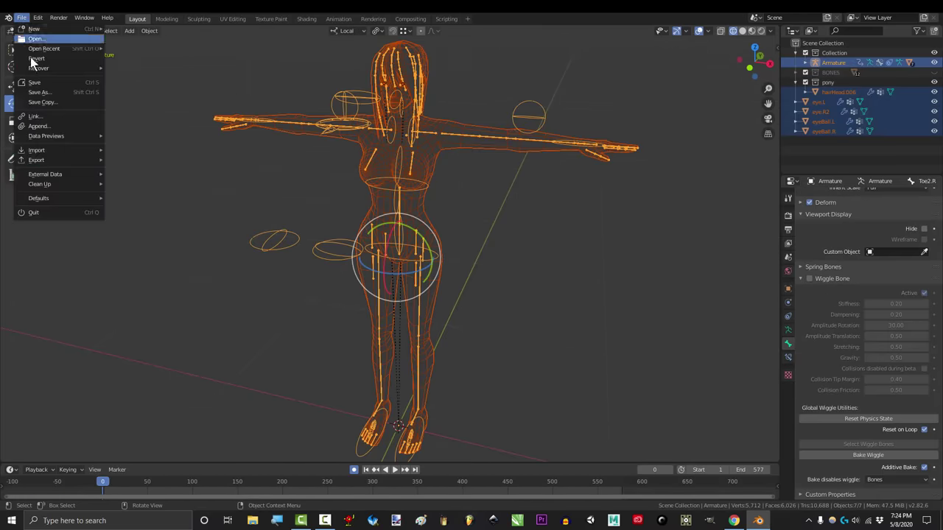
pyautogui.moveTo(89, 160)
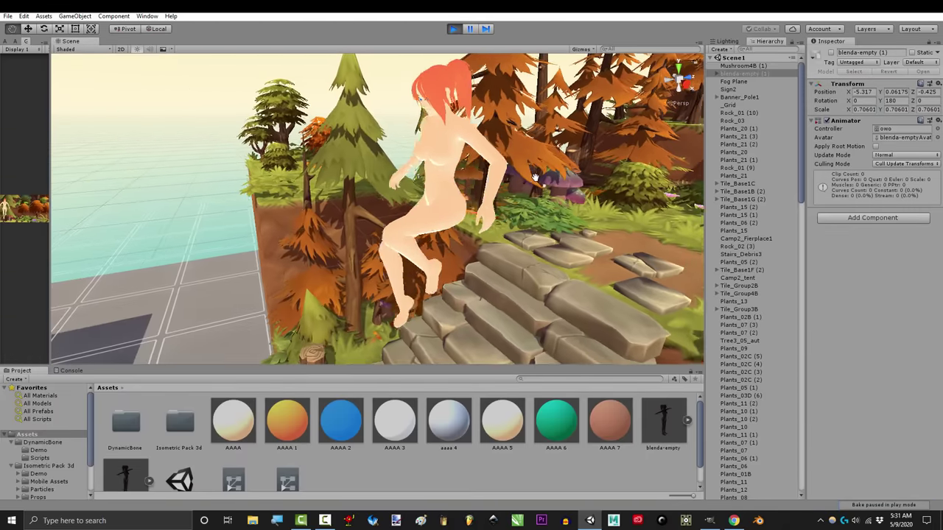
pyautogui.keyDown('alt'); pyautogui.moveTo(536, 177); pyautogui.dragTo(471, 218); pyautogui.keyUp('alt')
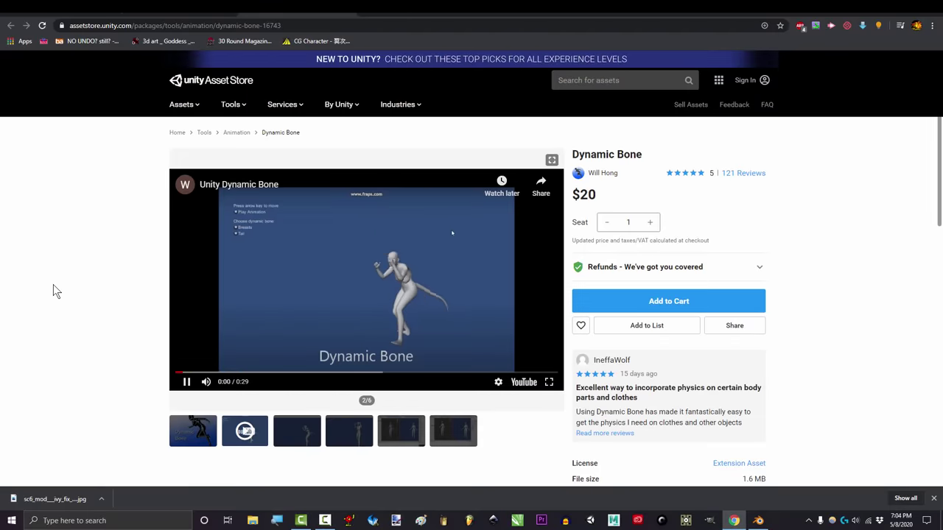